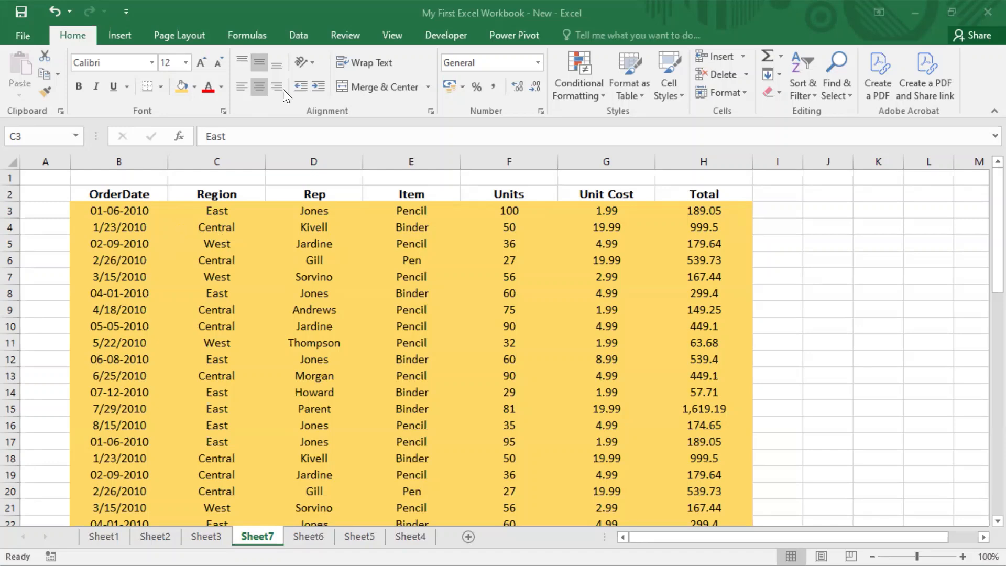
Look through the worksheets around Sheet7, including Sheet2, Sheet3 and Sheet6, and return to Sheet7
{"action": "left_click", "coordinate": [308, 535]}
{"action": "left_click", "coordinate": [257, 535]}
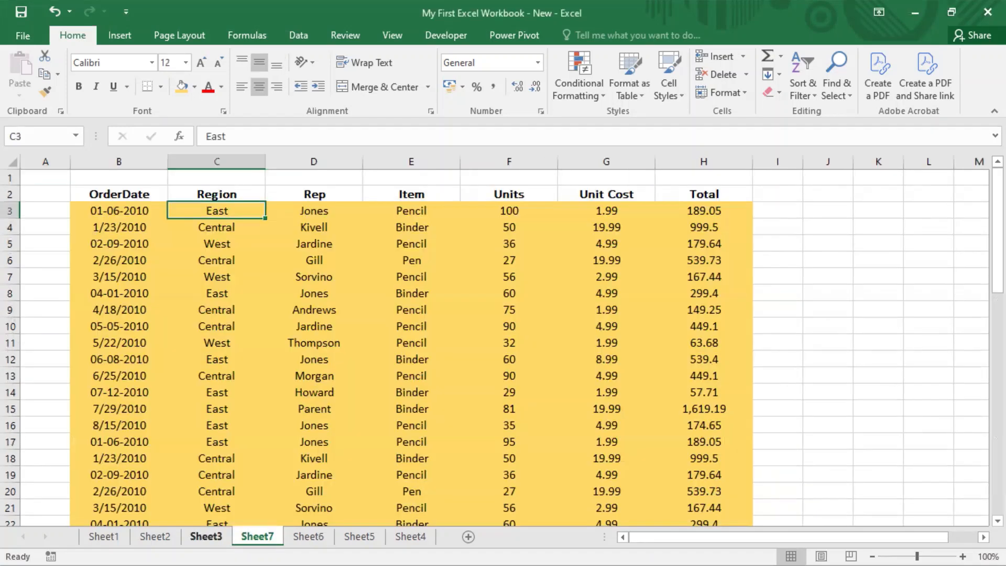
{"action": "left_click", "coordinate": [206, 536]}
{"action": "left_click", "coordinate": [155, 535]}
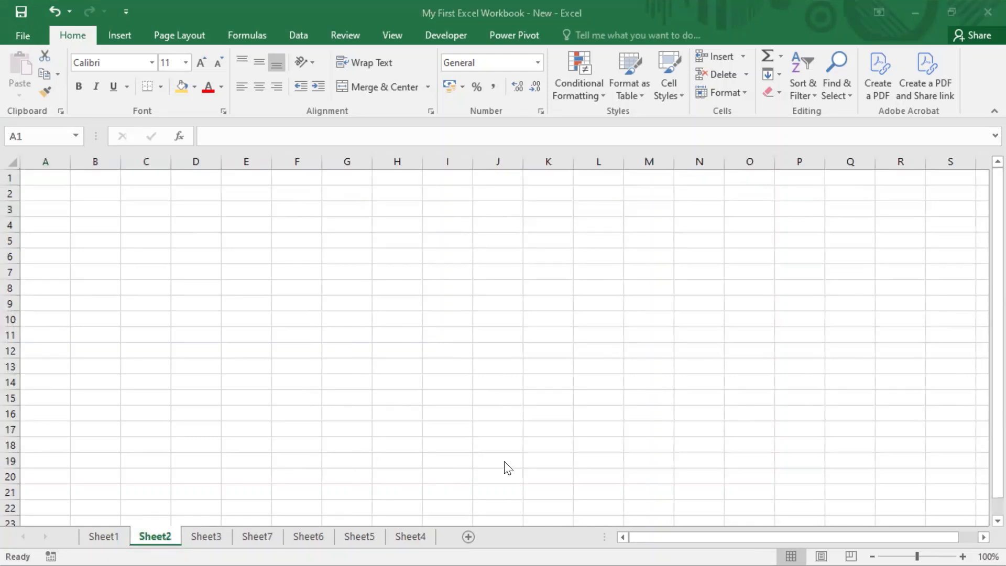
{"action": "key", "text": "ctrl+Page_Up"}
{"action": "left_click", "coordinate": [155, 536]}
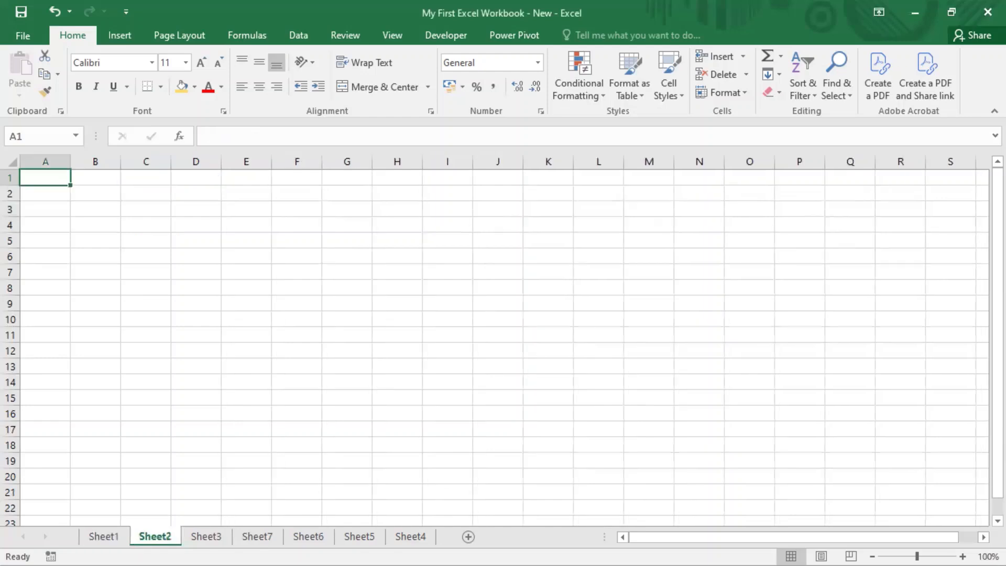
{"action": "left_click", "coordinate": [206, 536]}
{"action": "left_click", "coordinate": [257, 535]}
{"action": "key", "text": "ctrl+Page_Down"}
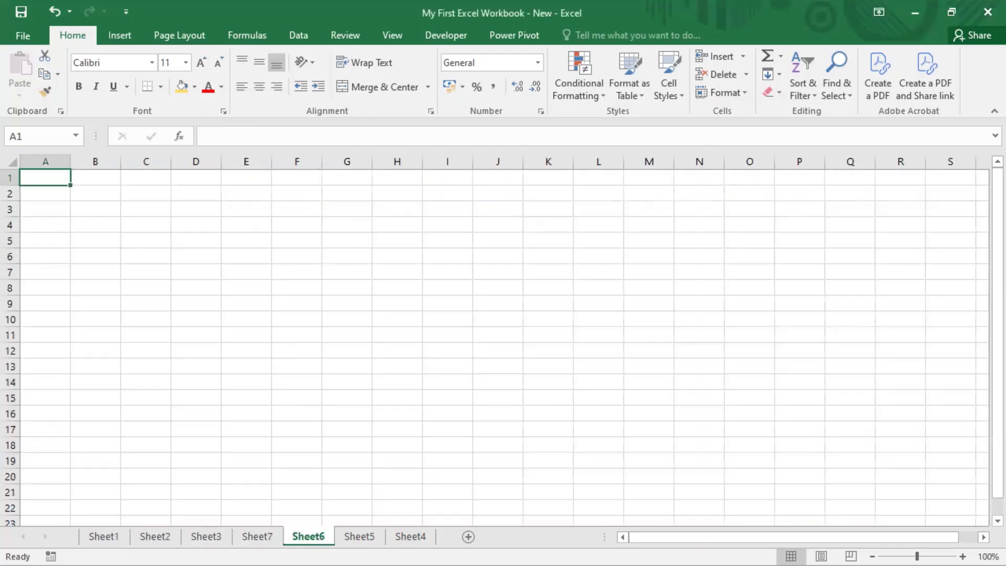
{"action": "key", "text": "ctrl+Page_Up"}
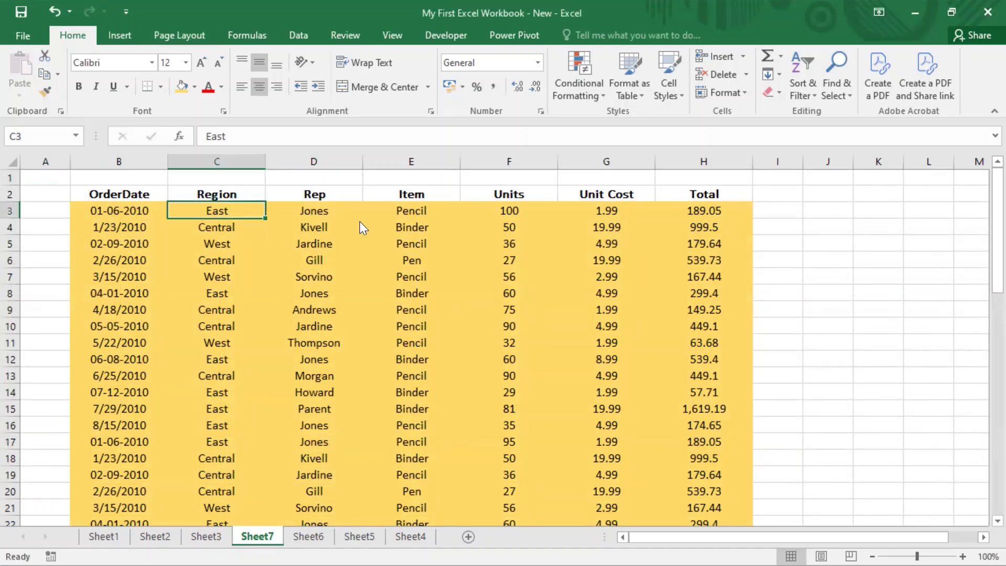
{"action": "left_click", "coordinate": [234, 196]}
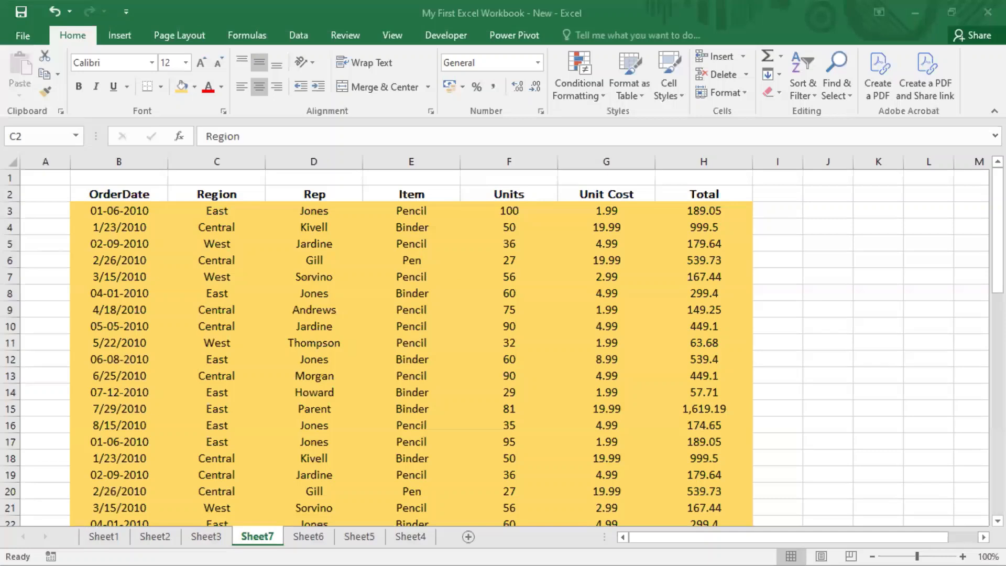
{"action": "mouse_move", "coordinate": [75, 520]}
{"action": "left_mouse_down"}
{"action": "mouse_move", "coordinate": [291, 556]}
{"action": "mouse_move", "coordinate": [498, 550]}
{"action": "mouse_move", "coordinate": [493, 521]}
{"action": "left_mouse_up"}
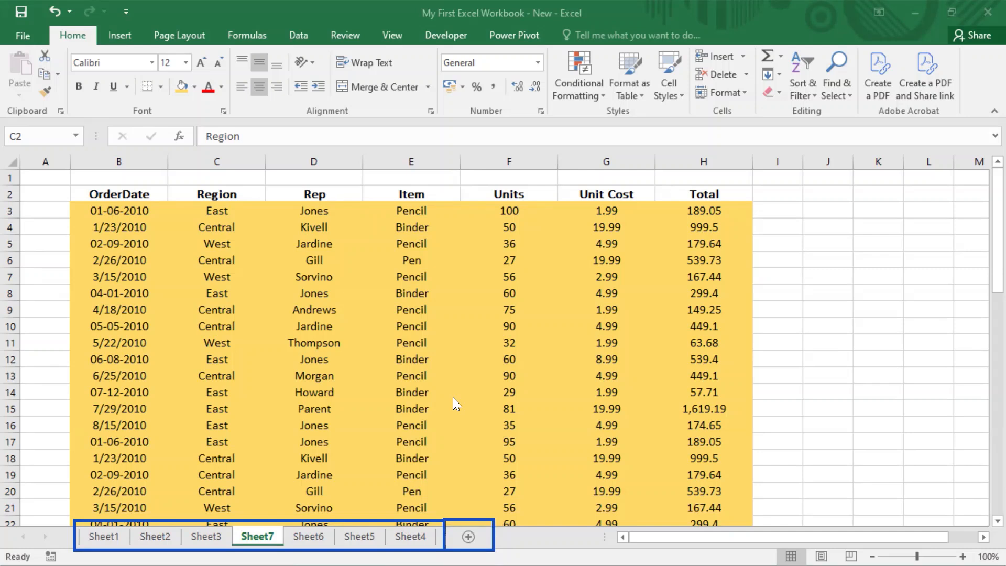
{"action": "left_click_drag", "start_coordinate": [562, 476], "coordinate": [478, 534]}
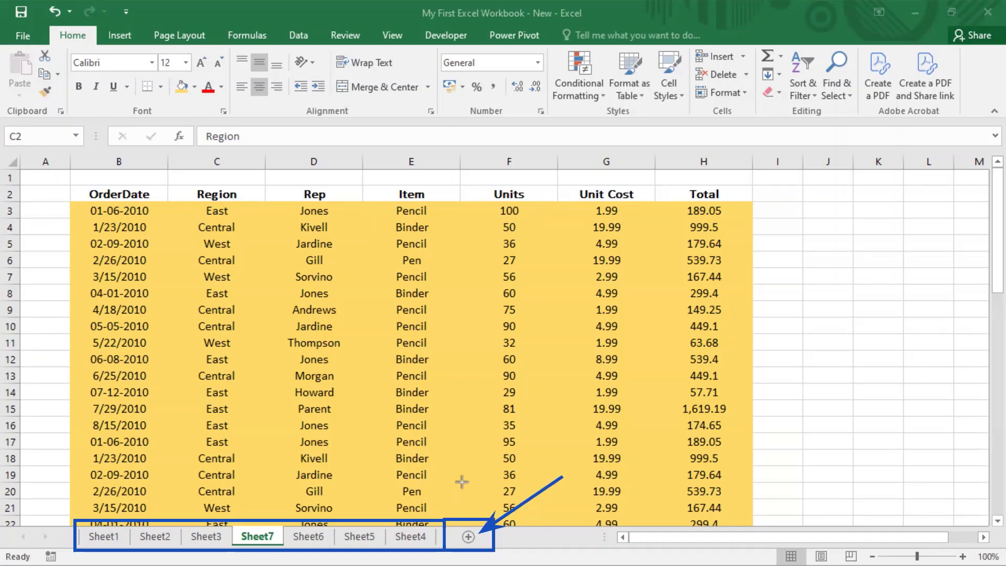
{"action": "key", "text": "Escape"}
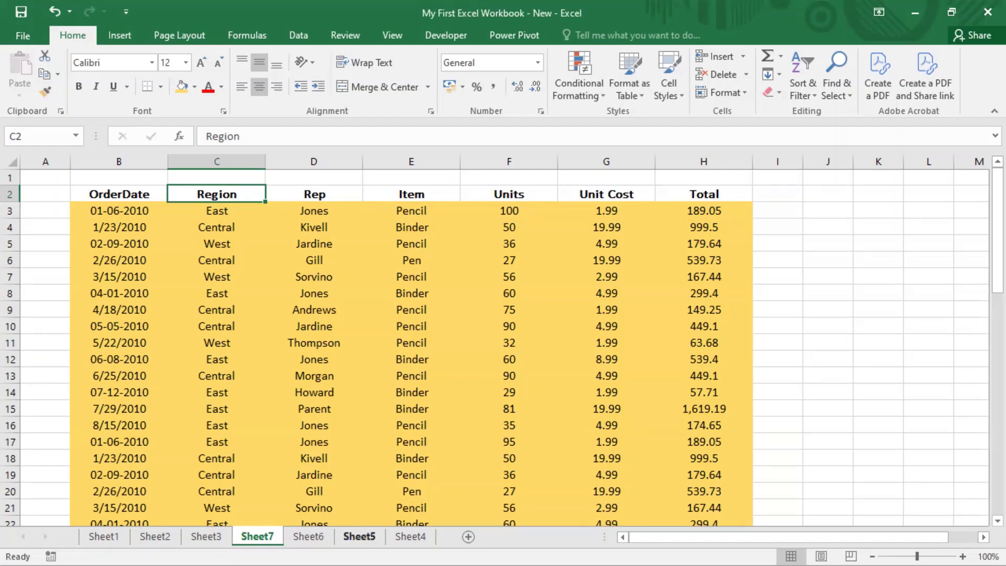
Insert a blank worksheet directly after Sheet7 and return to Sheet7
{"action": "left_click", "coordinate": [468, 536]}
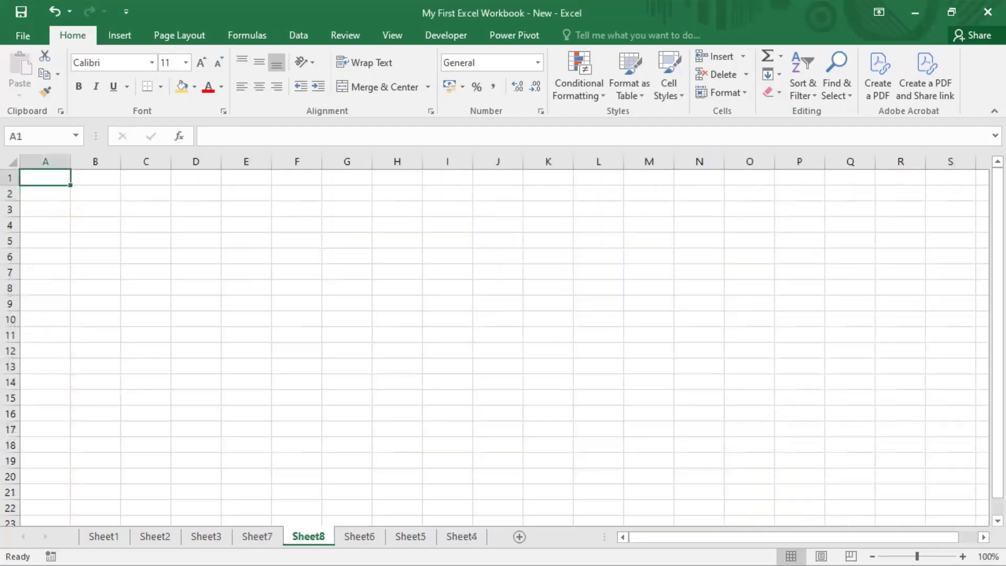
{"action": "left_click", "coordinate": [263, 535]}
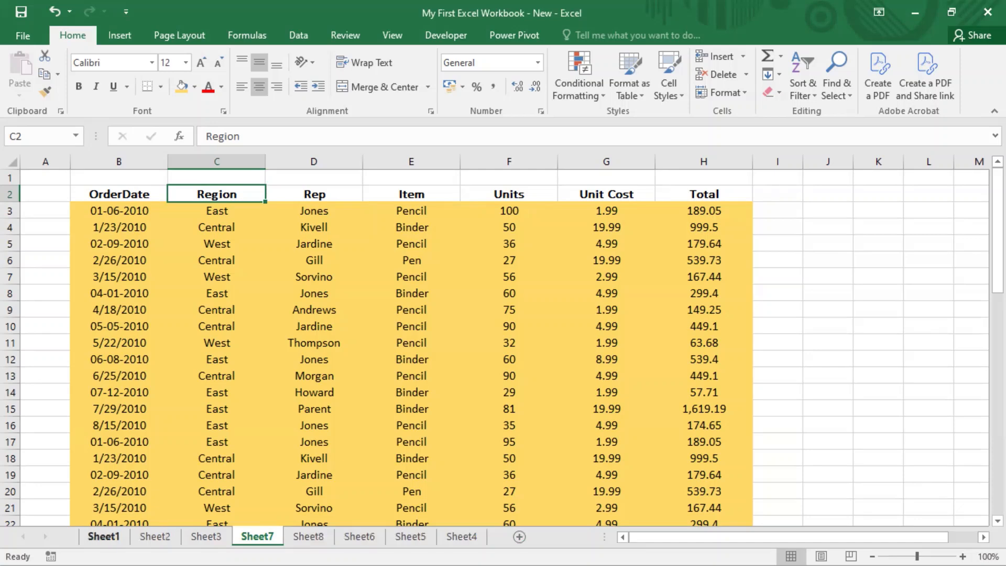
Insert a blank worksheet directly after Sheet1 and delete that new worksheet again
{"action": "left_click", "coordinate": [103, 535]}
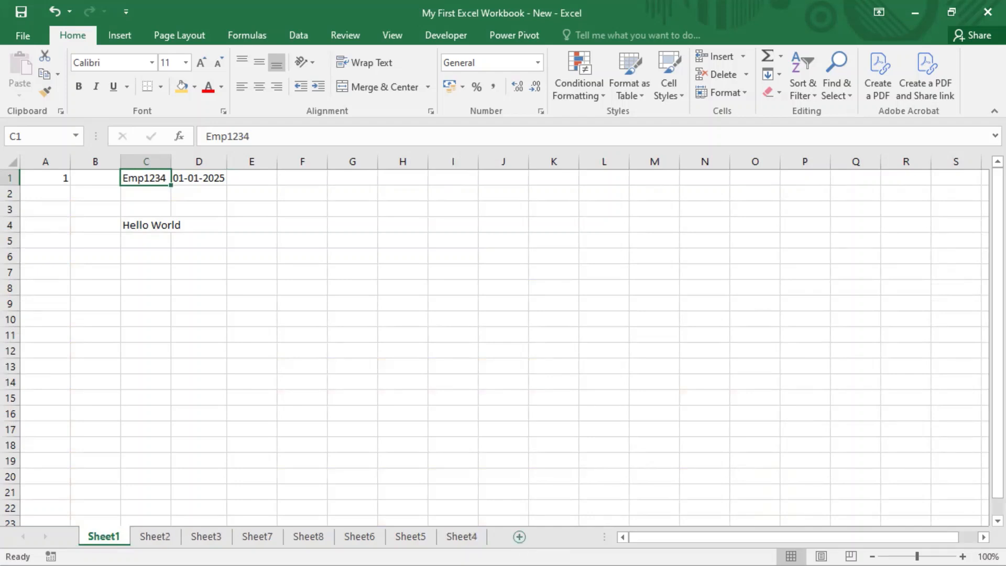
{"action": "left_click", "coordinate": [519, 536]}
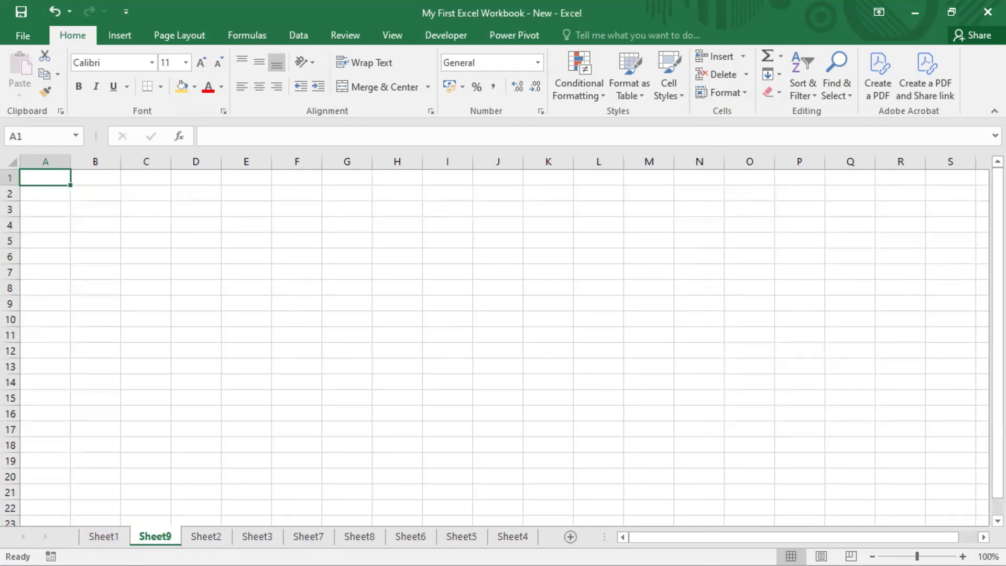
{"action": "right_click", "coordinate": [157, 535]}
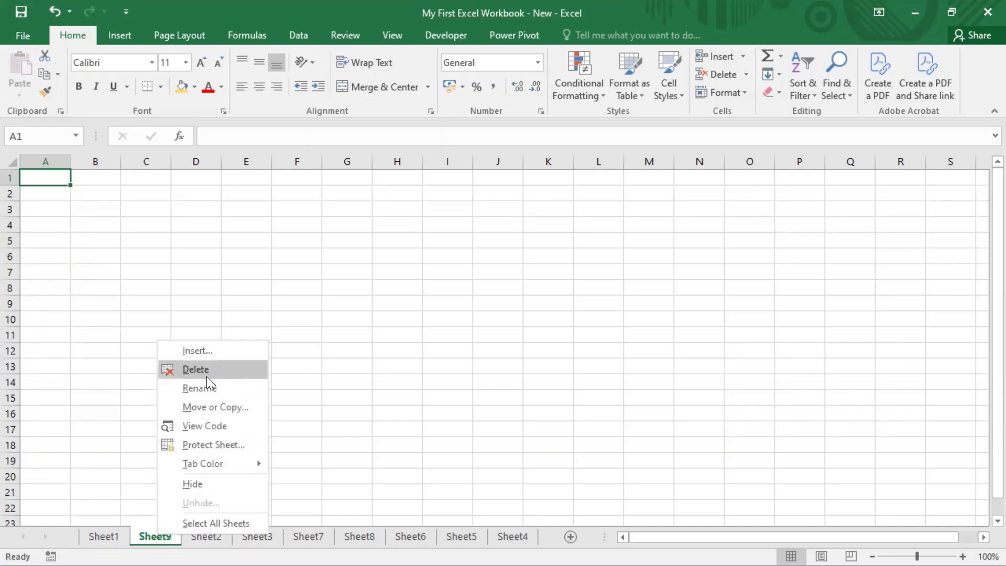
{"action": "left_click", "coordinate": [206, 375]}
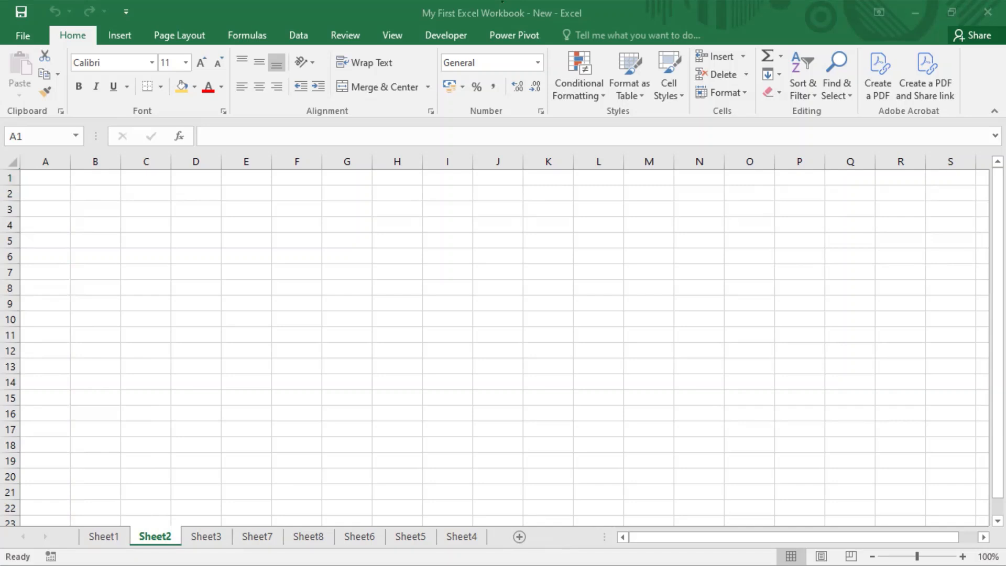
{"action": "right_click", "coordinate": [109, 532]}
{"action": "left_click", "coordinate": [106, 536]}
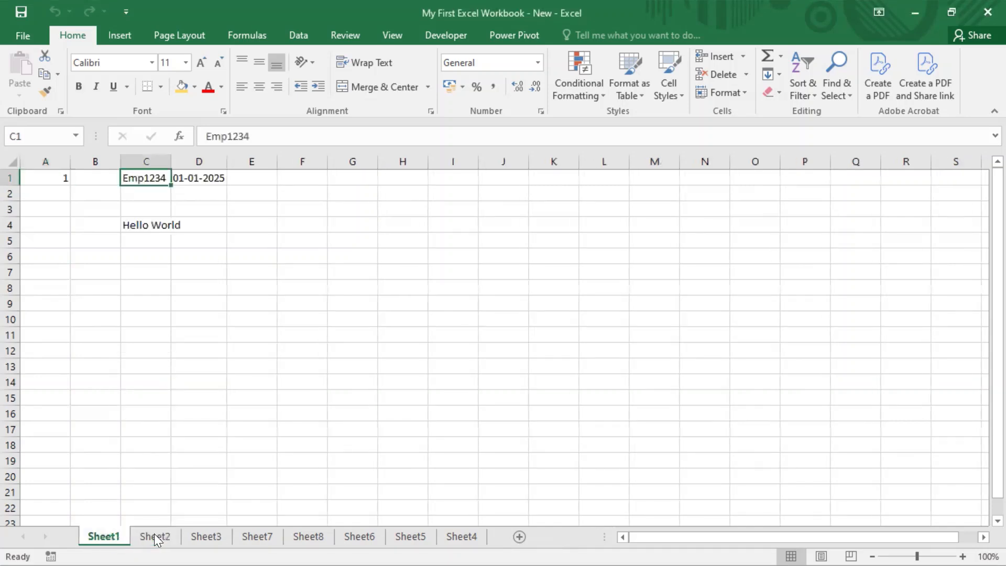
{"action": "right_click", "coordinate": [156, 536]}
{"action": "right_click", "coordinate": [206, 535]}
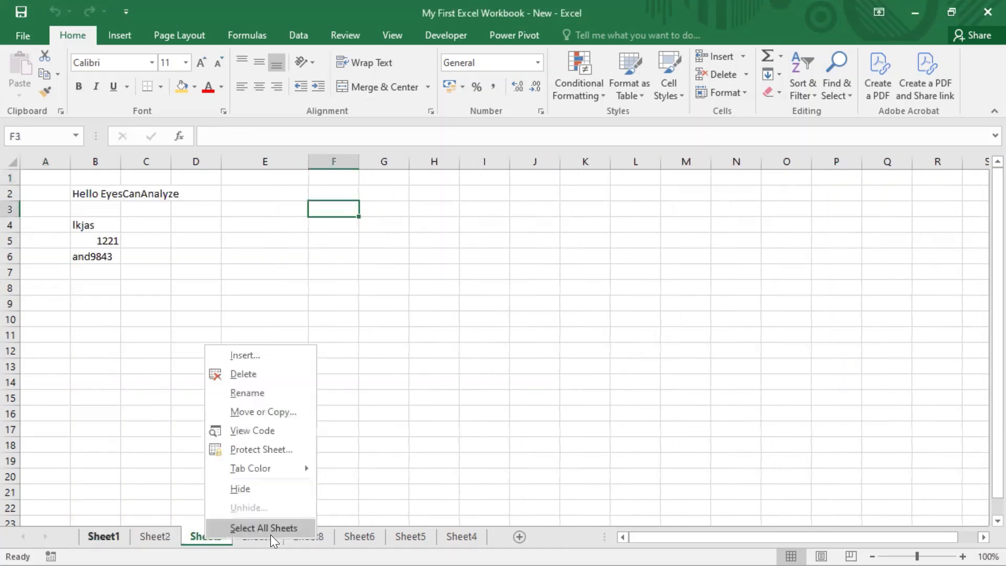
{"action": "right_click", "coordinate": [342, 536]}
Insert a new sheet of the Worksheet type directly before Sheet1
{"action": "right_click", "coordinate": [112, 535]}
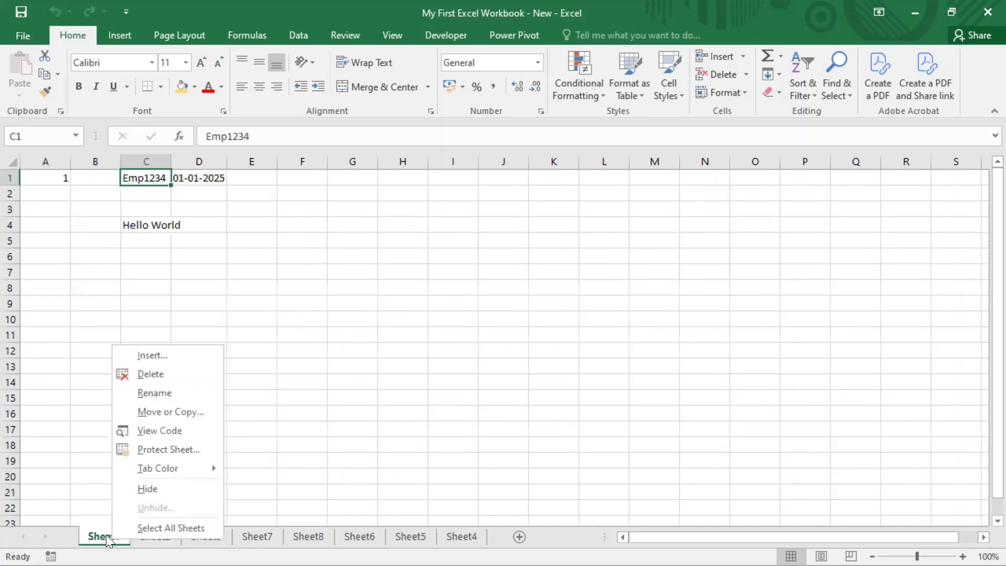
{"action": "left_click", "coordinate": [154, 356]}
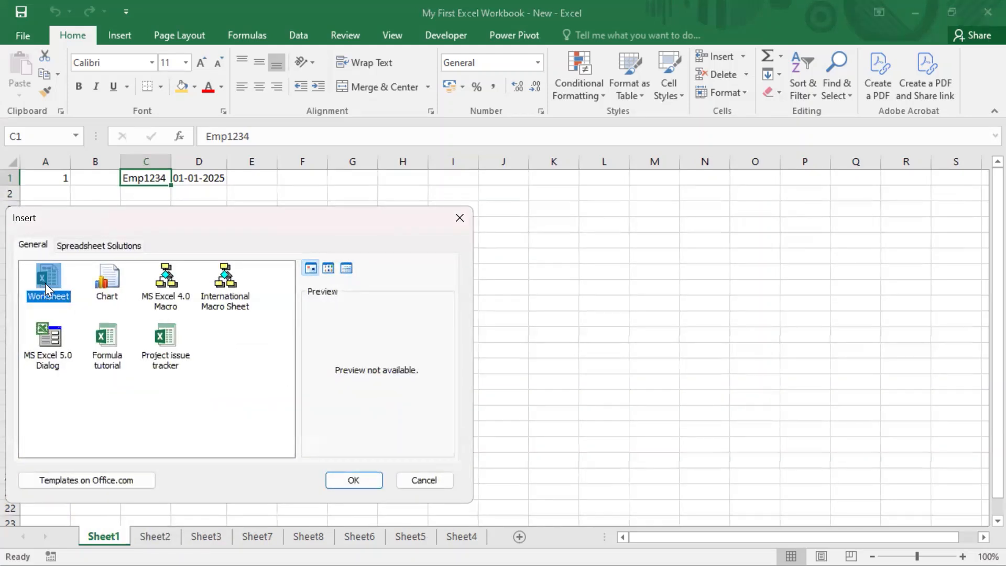
{"action": "left_click", "coordinate": [49, 340]}
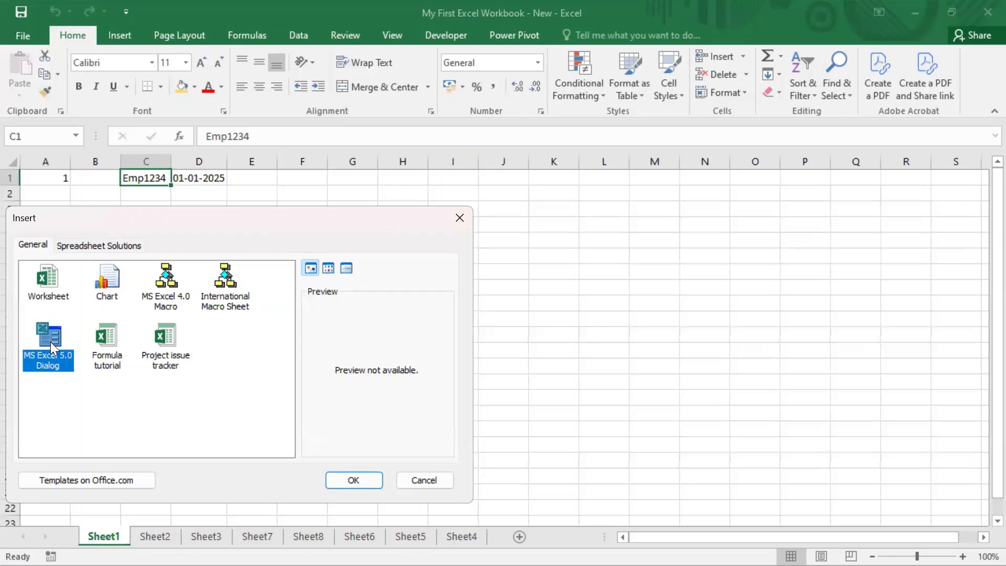
{"action": "left_click", "coordinate": [61, 291]}
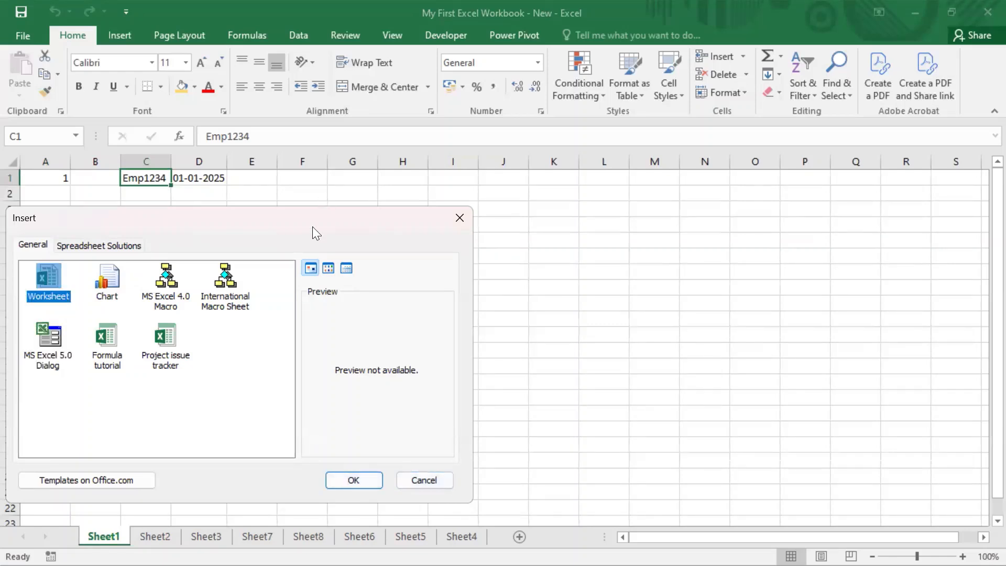
{"action": "left_click_drag", "start_coordinate": [313, 213], "coordinate": [491, 166]}
{"action": "left_click", "coordinate": [239, 294]}
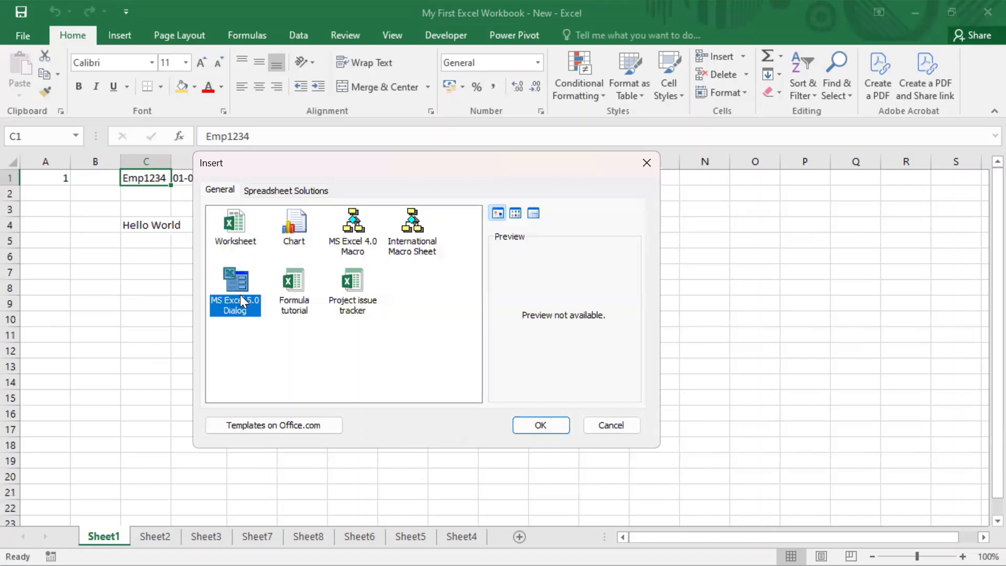
{"action": "left_click", "coordinate": [239, 234]}
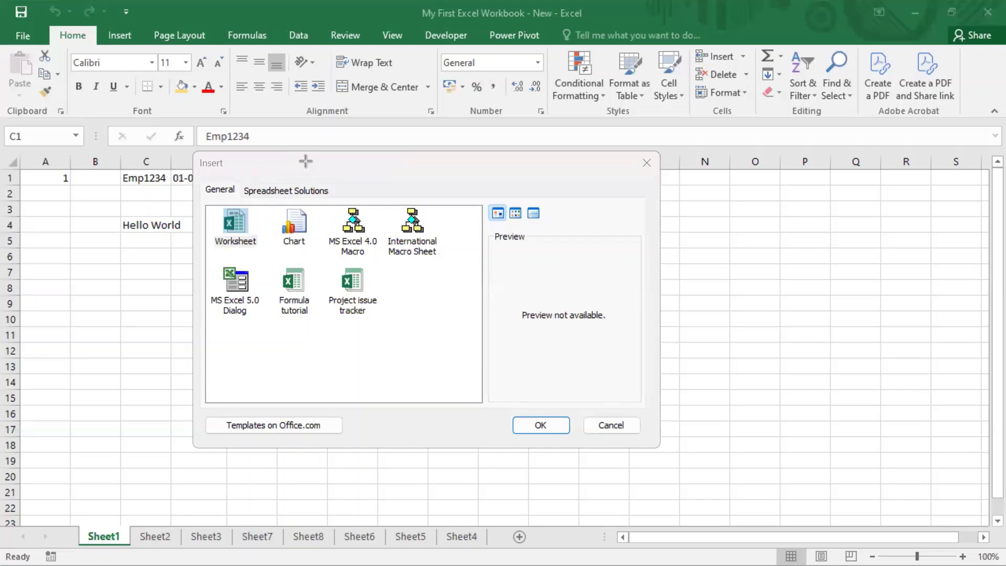
{"action": "left_click_drag", "start_coordinate": [305, 161], "coordinate": [250, 213]}
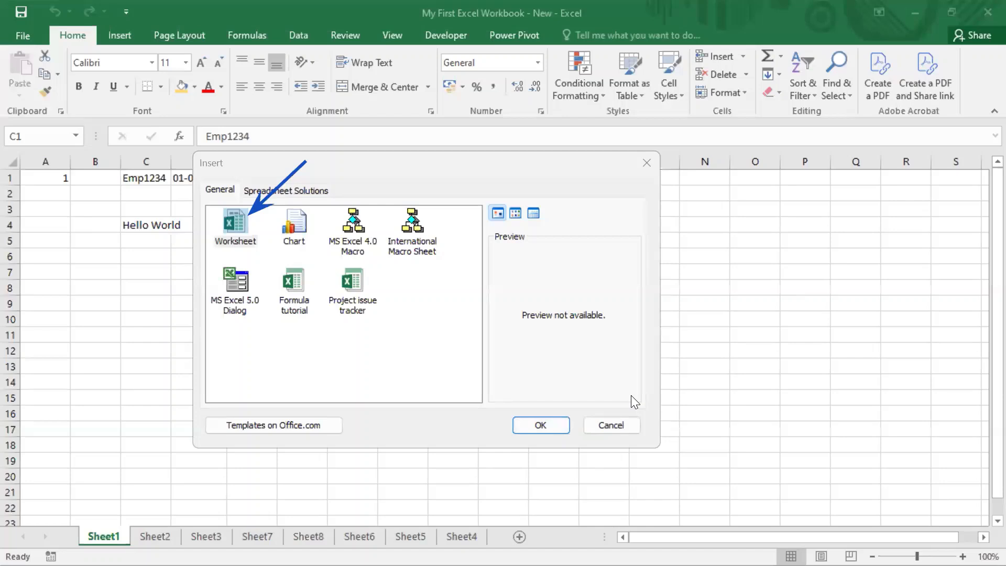
{"action": "left_click", "coordinate": [533, 424]}
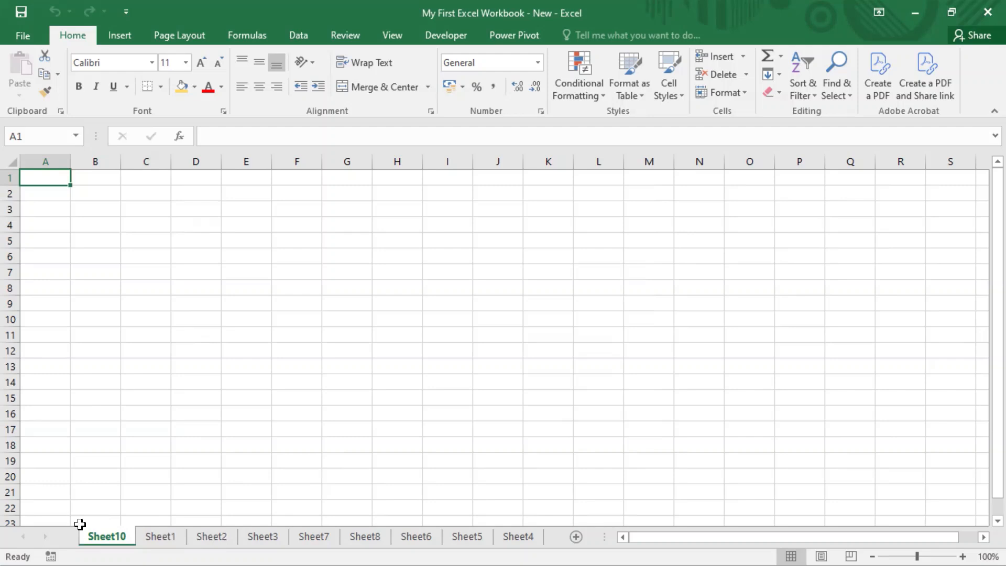
Insert a new sheet of the Worksheet type directly before Sheet7
{"action": "right_click", "coordinate": [313, 535]}
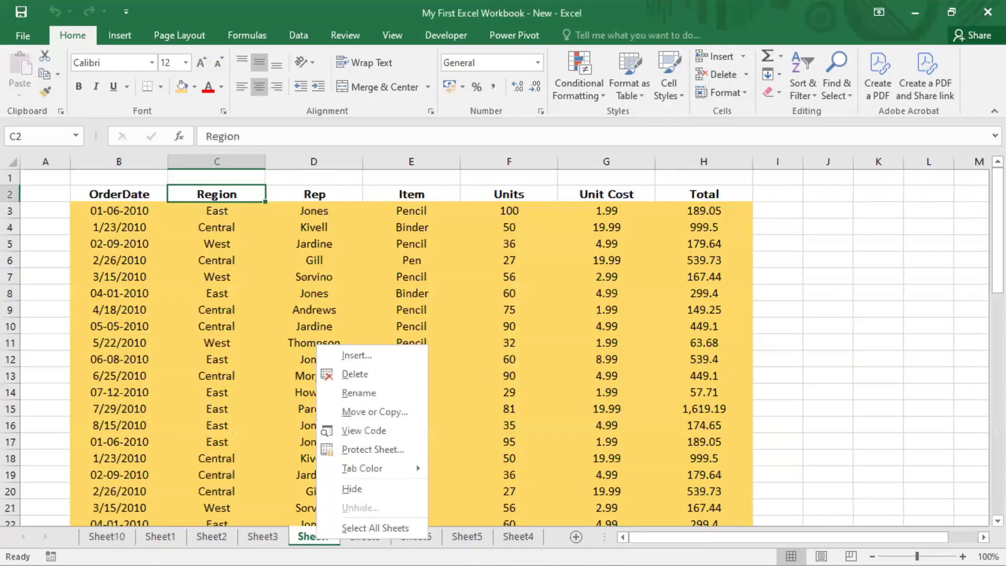
{"action": "left_click", "coordinate": [371, 355]}
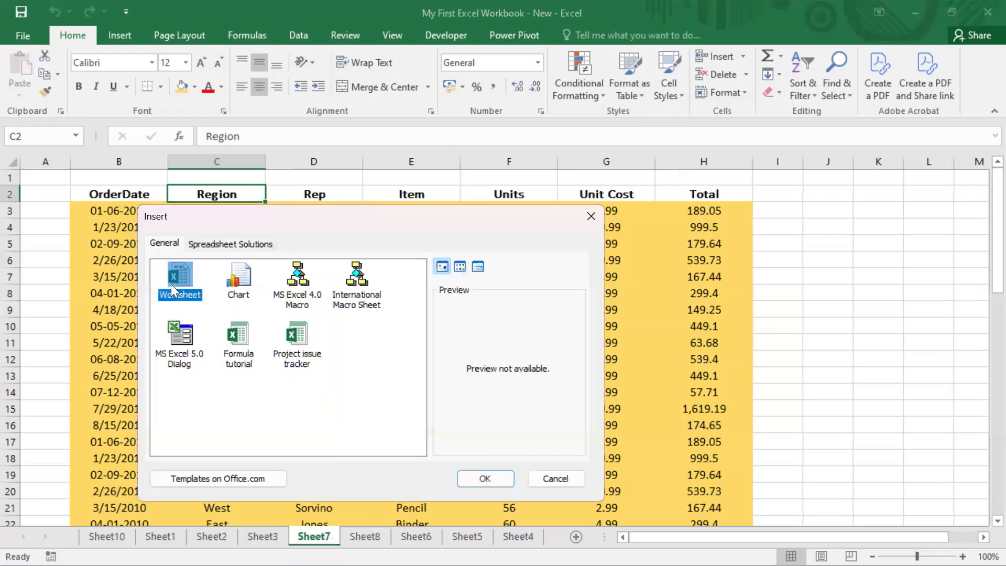
{"action": "left_click", "coordinate": [496, 473]}
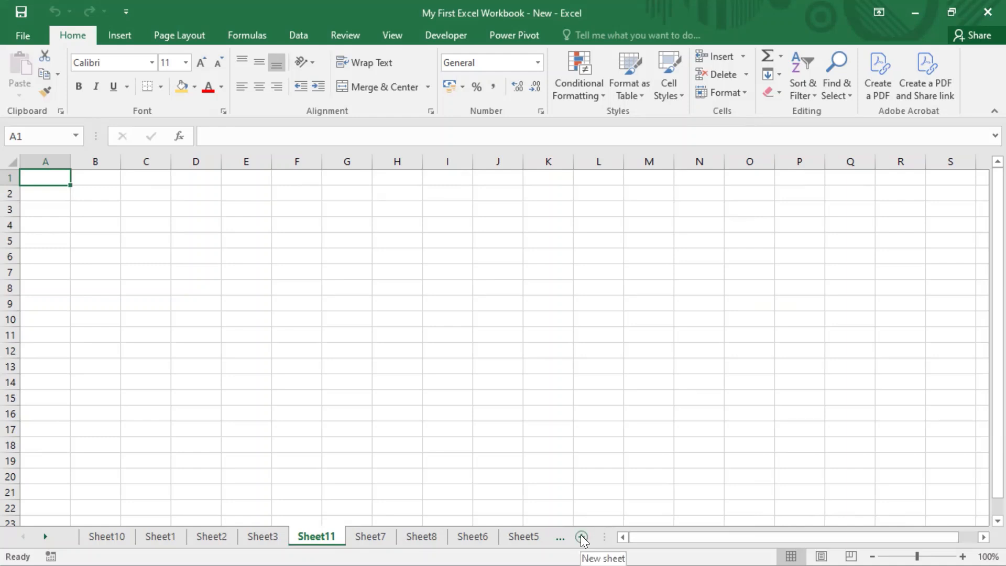
{"action": "right_click", "coordinate": [301, 537]}
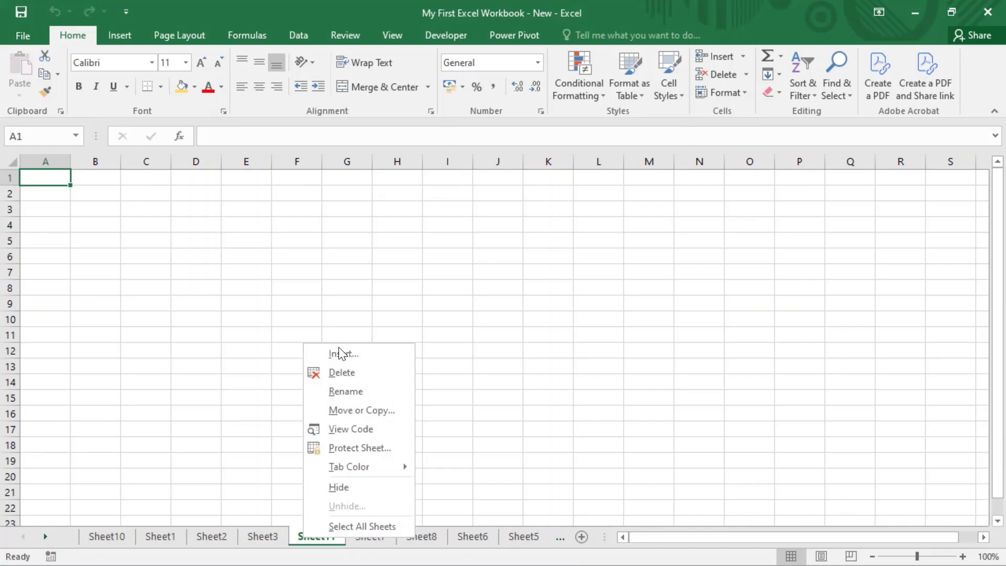
{"action": "left_click", "coordinate": [238, 243]}
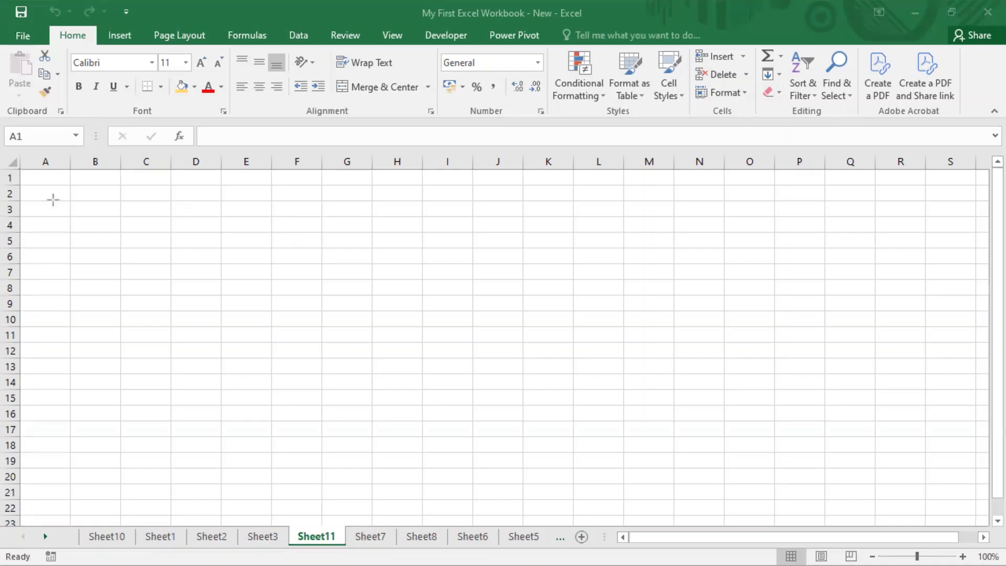
{"action": "mouse_move", "coordinate": [53, 189]}
{"action": "left_mouse_down"}
{"action": "mouse_move", "coordinate": [65, 45]}
{"action": "mouse_move", "coordinate": [77, 38]}
{"action": "left_mouse_up"}
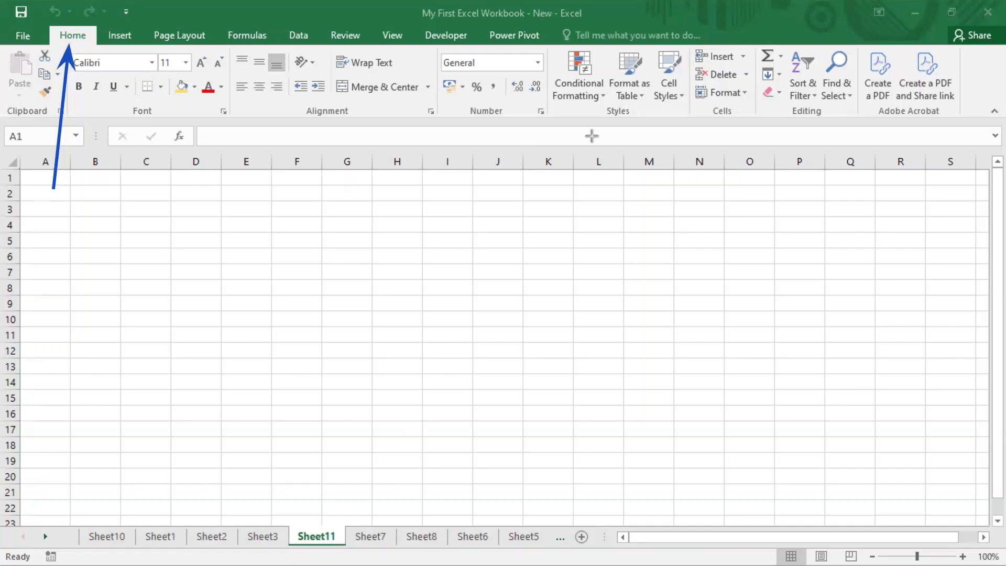
{"action": "mouse_move", "coordinate": [687, 36]}
{"action": "left_mouse_down"}
{"action": "mouse_move", "coordinate": [691, 64]}
{"action": "mouse_move", "coordinate": [702, 41]}
{"action": "mouse_move", "coordinate": [724, 52]}
{"action": "left_mouse_up"}
Insert a blank worksheet directly before Sheet11 with the Insert Sheet command
{"action": "left_click", "coordinate": [743, 56]}
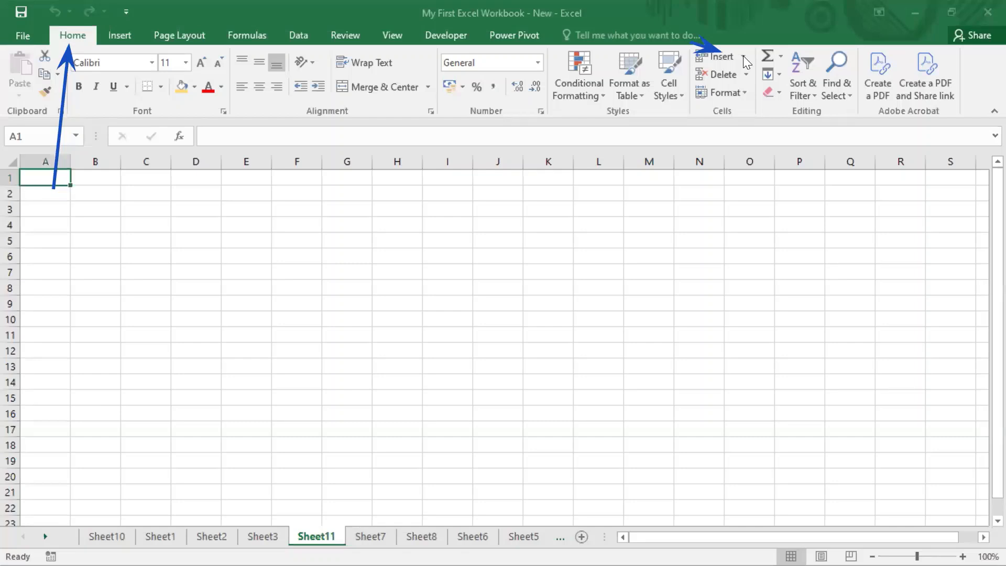
{"action": "left_click", "coordinate": [742, 56]}
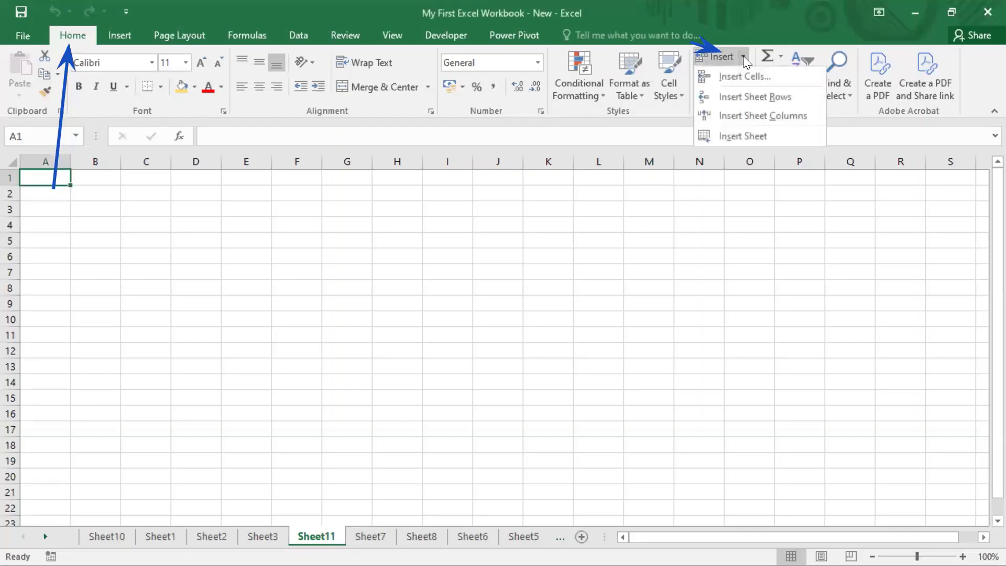
{"action": "left_click", "coordinate": [735, 135]}
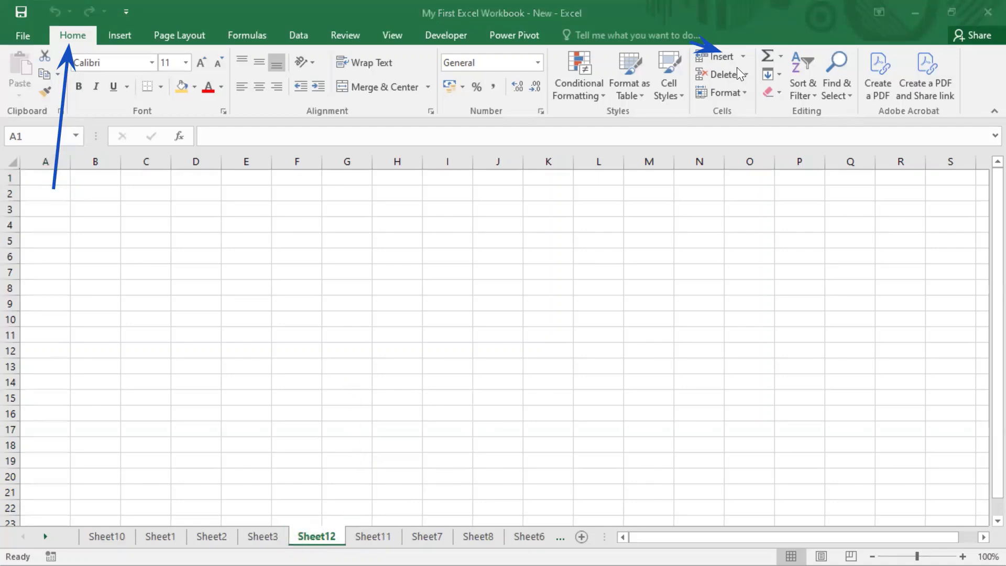
Insert a blank worksheet directly before Sheet12 with the Insert Sheet command
{"action": "left_click", "coordinate": [742, 56]}
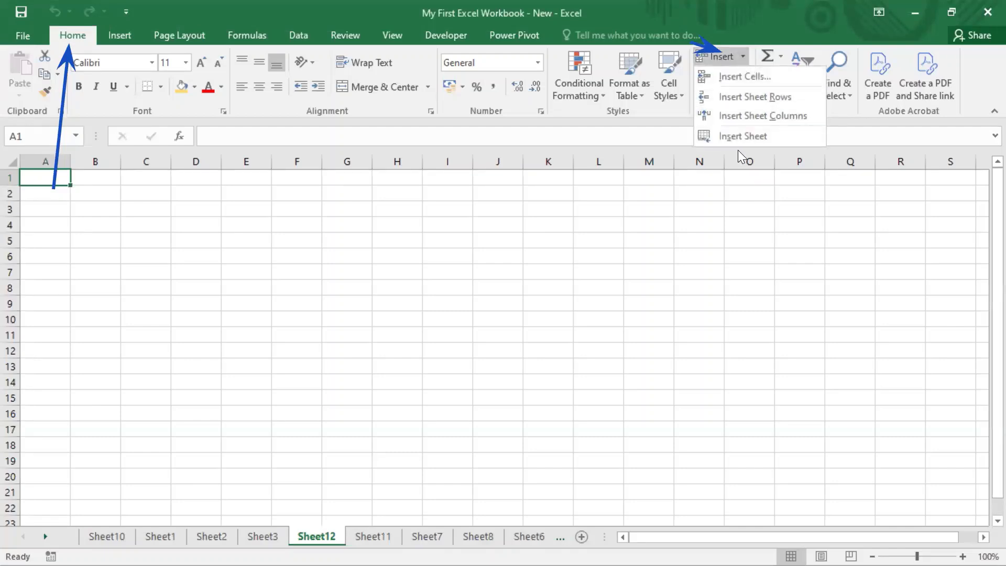
{"action": "left_click", "coordinate": [742, 136]}
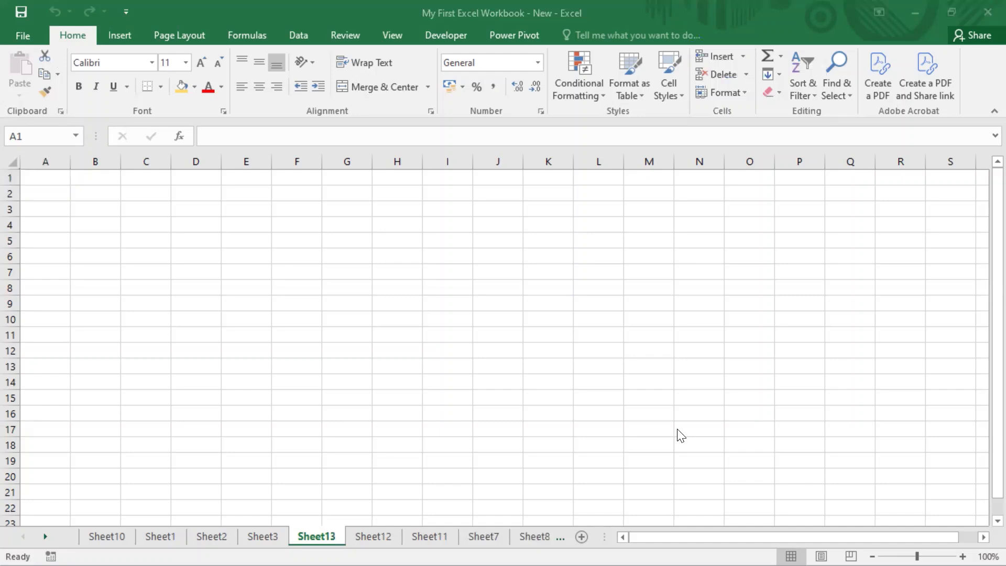
Switch to the On-Screen Keyboard and move its window over the middle of the worksheet grid, keeping the sheet names uncovered
{"action": "key", "text": "alt+Tab"}
{"action": "key", "text": "Tab"}
{"action": "key", "text": "Tab"}
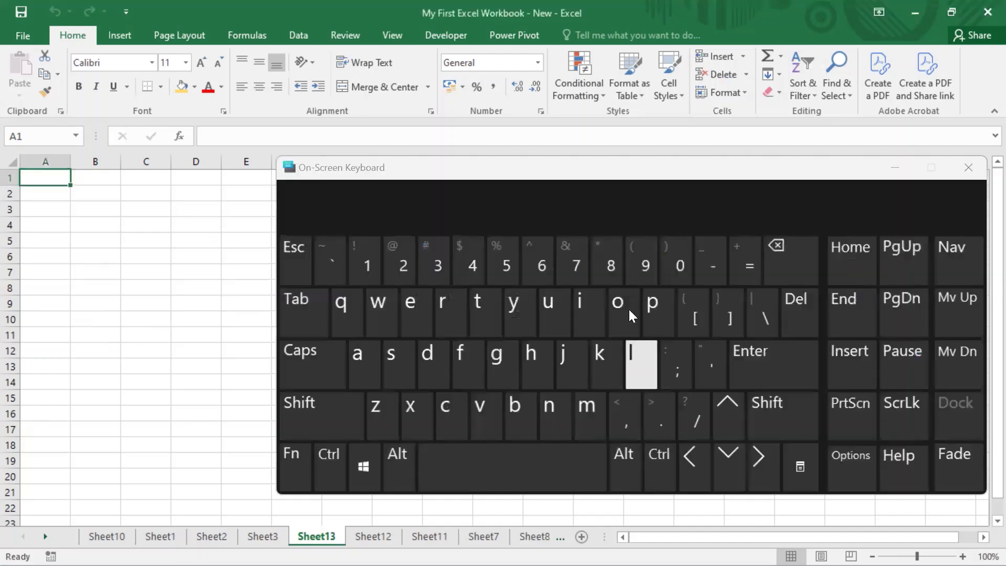
{"action": "left_click", "coordinate": [521, 166]}
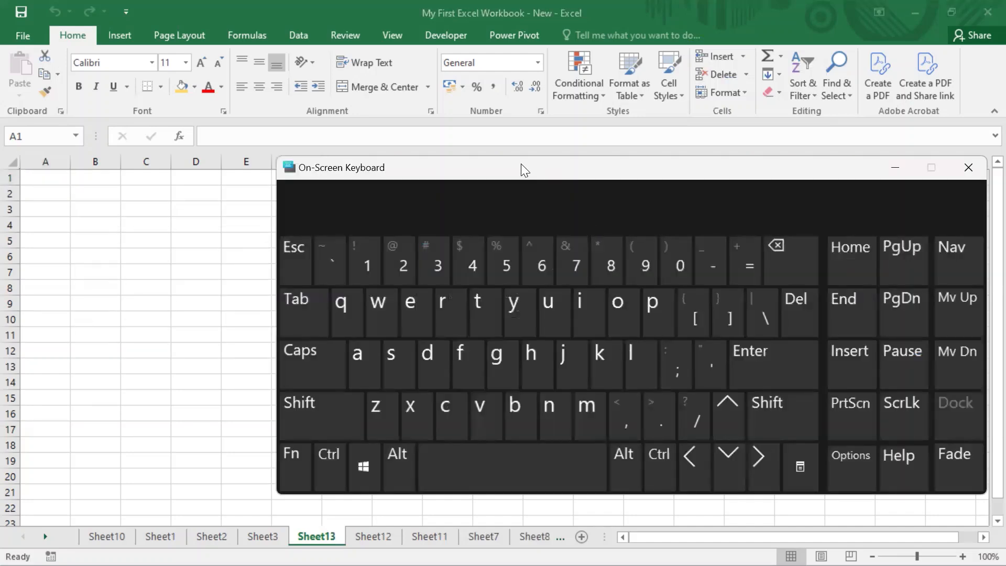
{"action": "left_click_drag", "start_coordinate": [520, 163], "coordinate": [402, 147]}
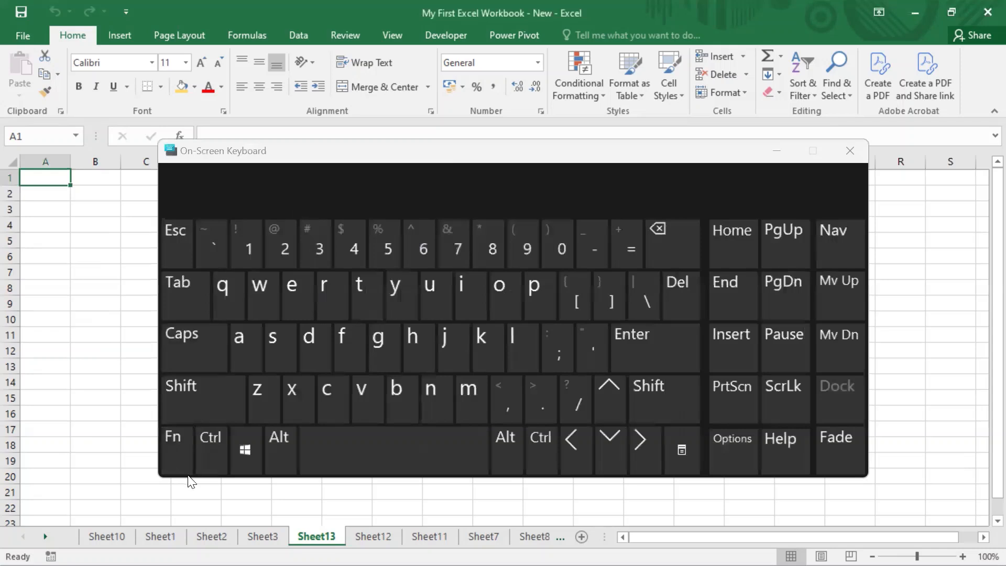
Insert a blank worksheet directly before Sheet13 by using the On-Screen Keyboard
{"action": "left_click", "coordinate": [192, 436]}
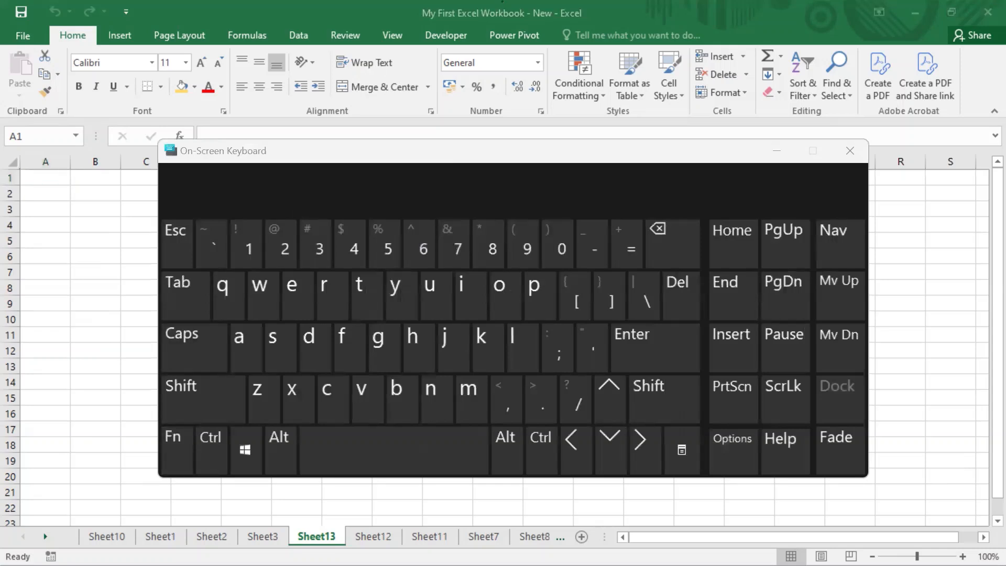
{"action": "left_click", "coordinate": [478, 440]}
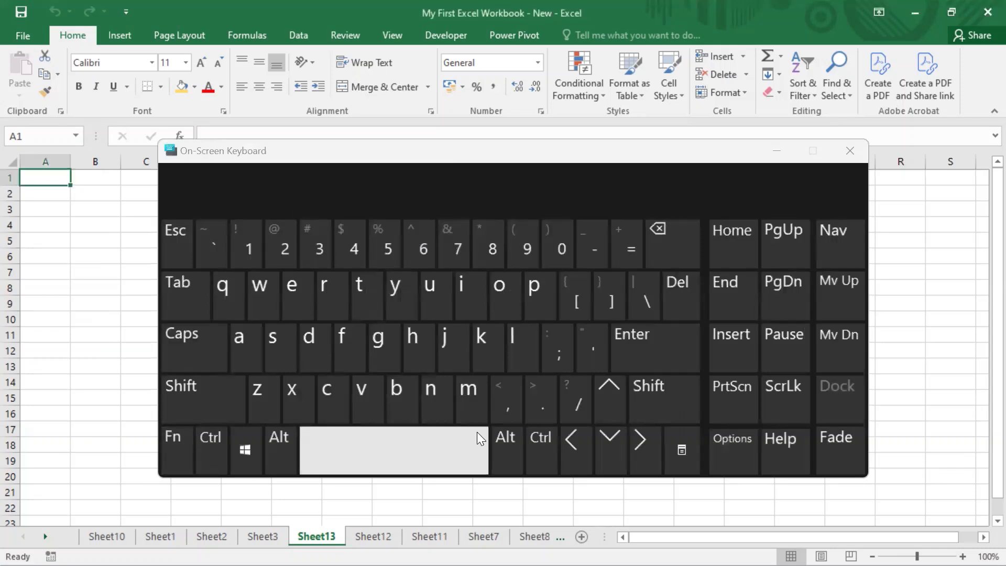
{"action": "left_click", "coordinate": [270, 469]}
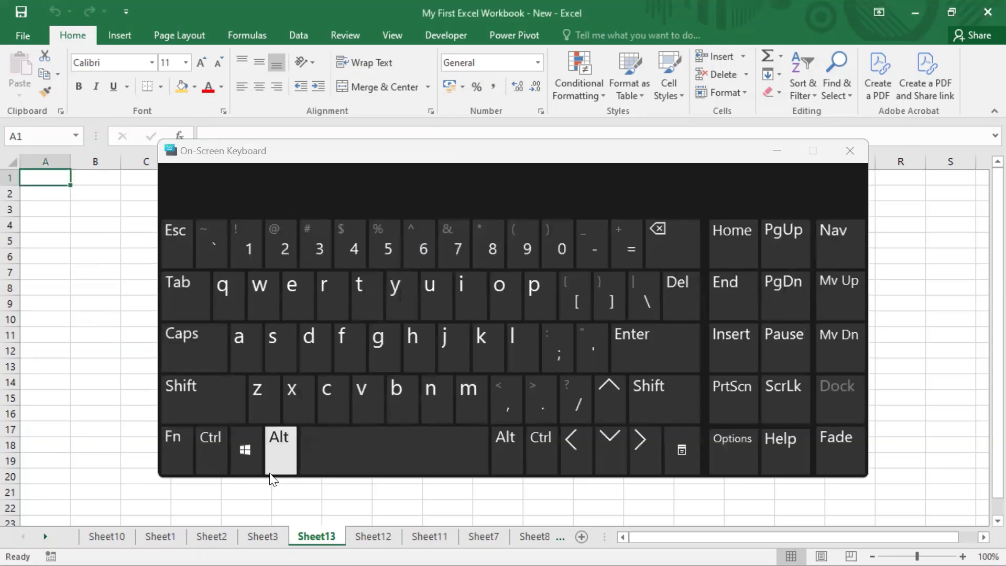
{"action": "left_click", "coordinate": [175, 454]}
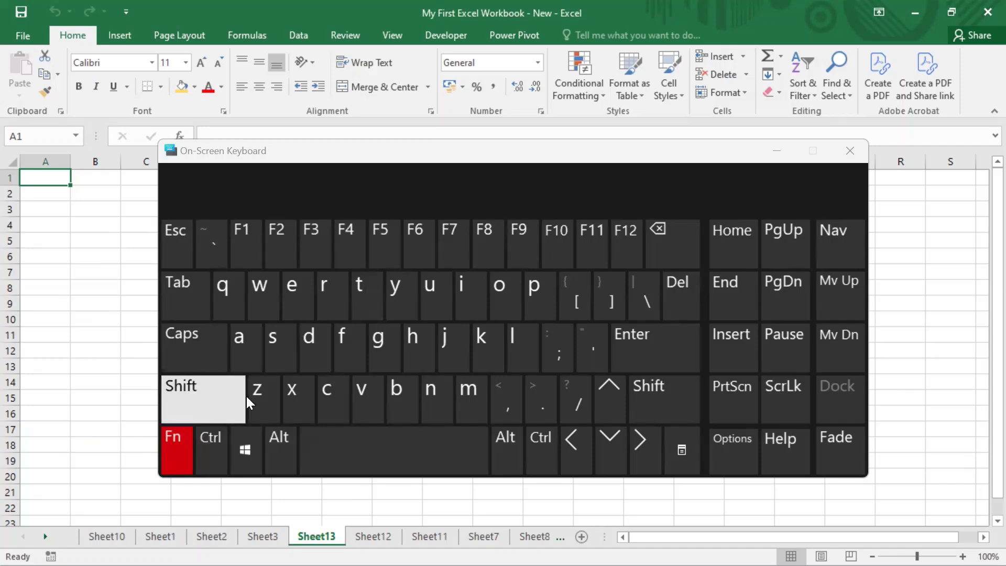
{"action": "left_click", "coordinate": [189, 398]}
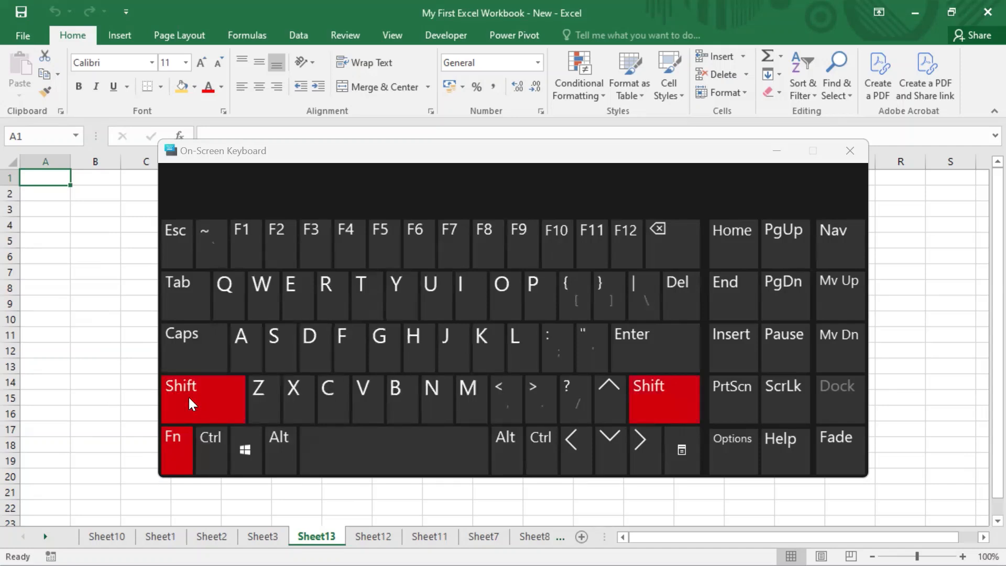
{"action": "left_click", "coordinate": [595, 246]}
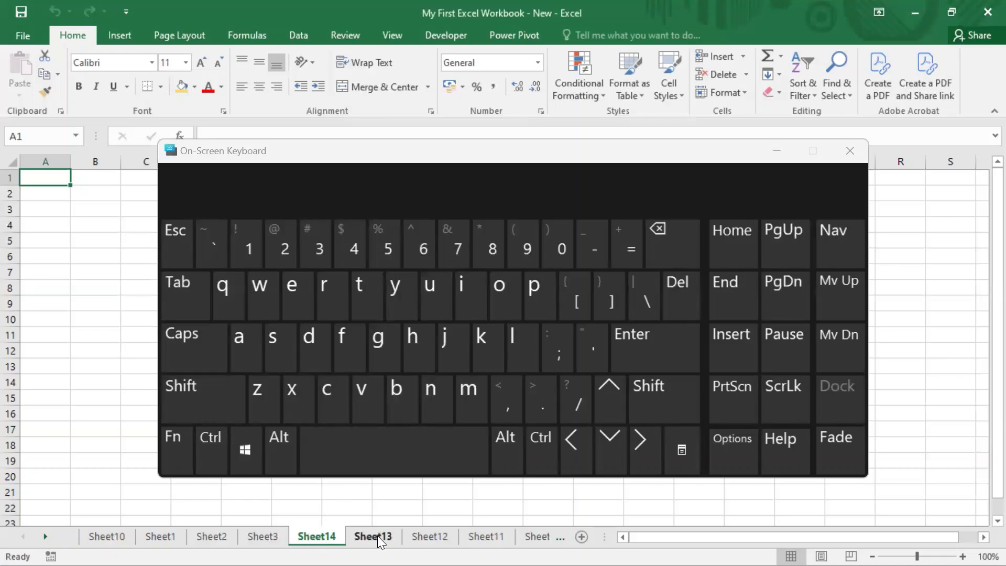
Insert a blank worksheet directly before Sheet14 through the On-Screen Keyboard and minimize the keyboard window
{"action": "left_click", "coordinate": [212, 401]}
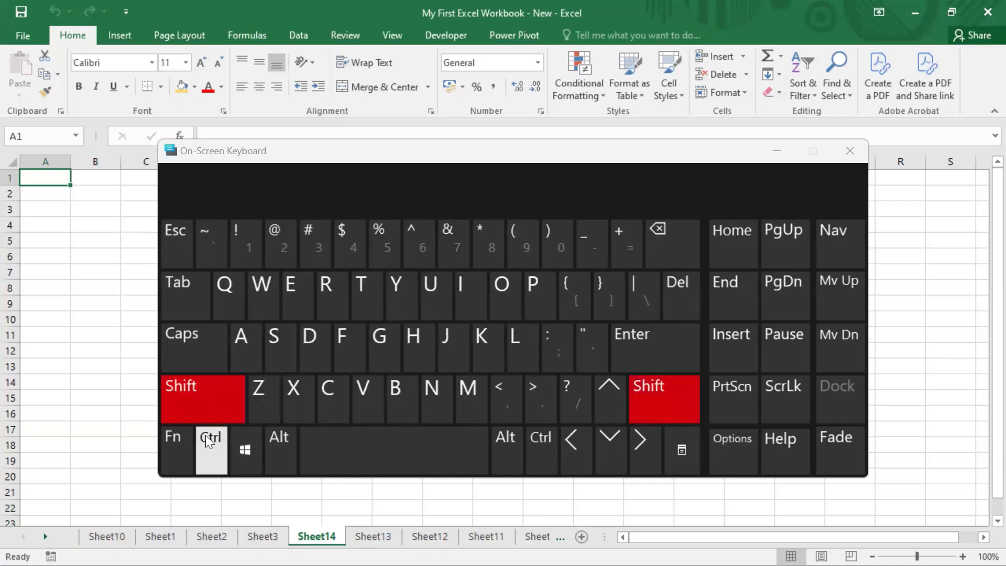
{"action": "left_click", "coordinate": [184, 432]}
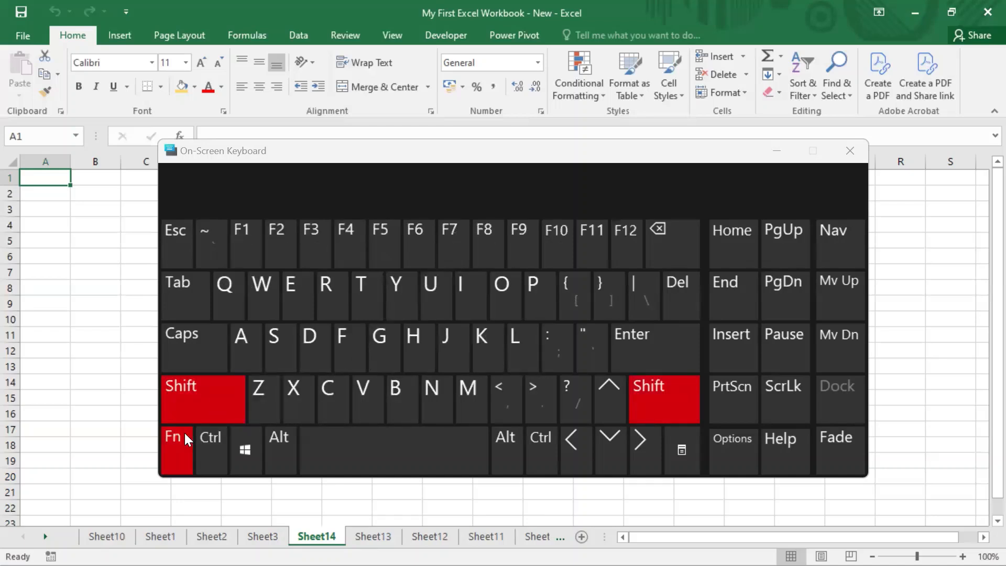
{"action": "left_click", "coordinate": [586, 244]}
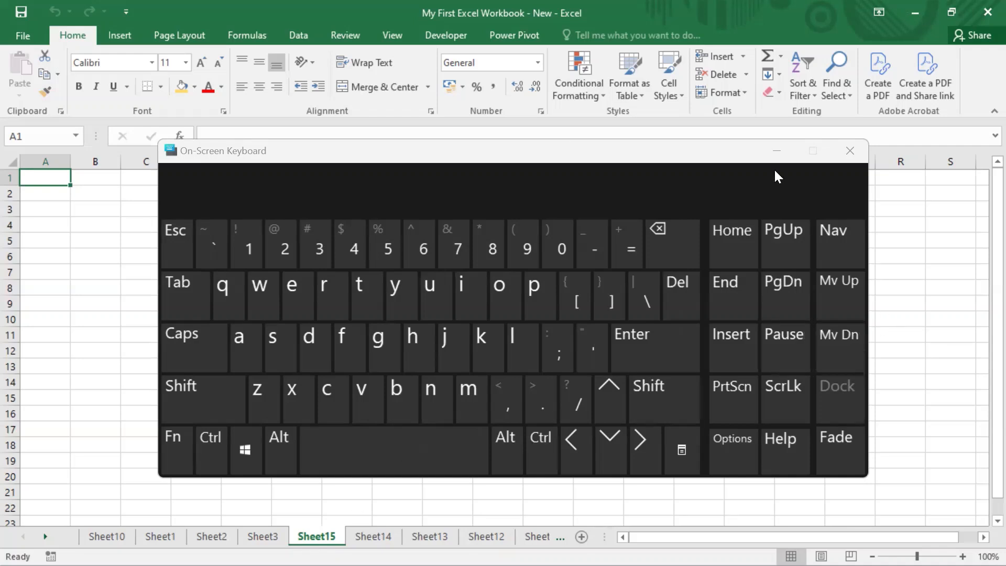
{"action": "left_click", "coordinate": [776, 151]}
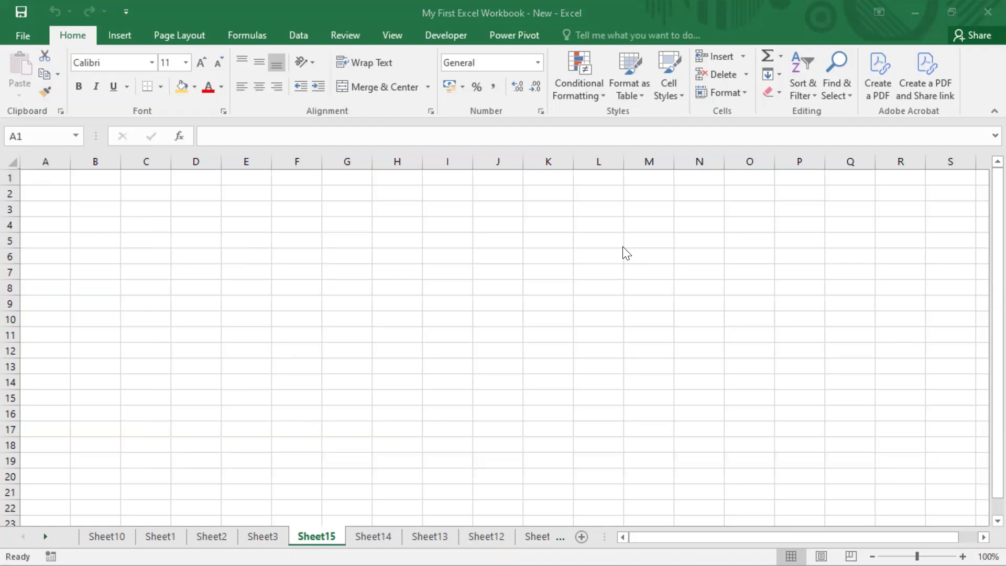